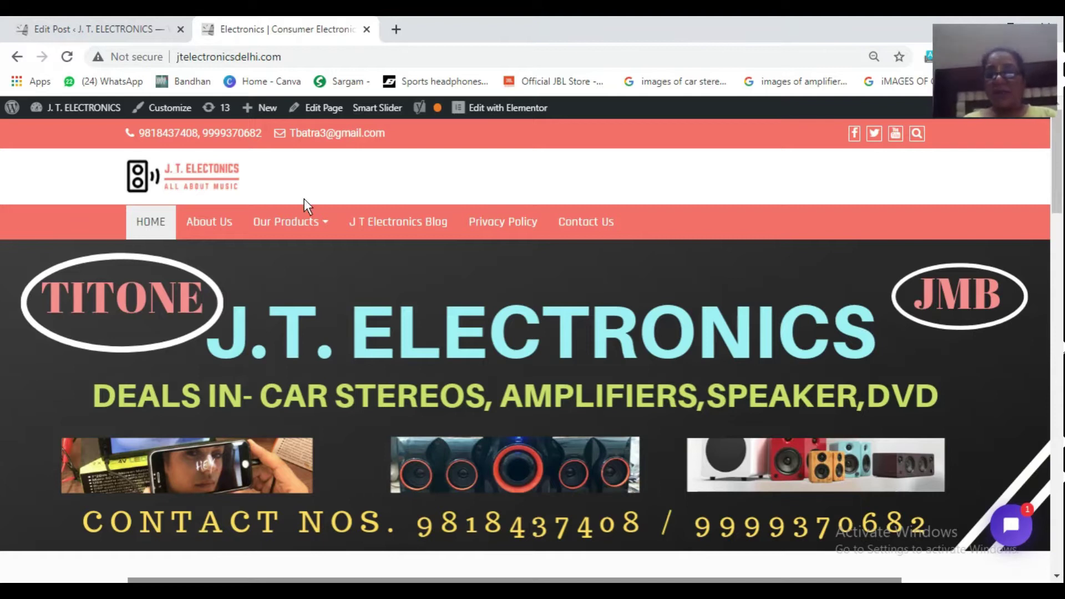
Open the J T Electronics Blog page and browse its list of car speaker posts
click(356, 225)
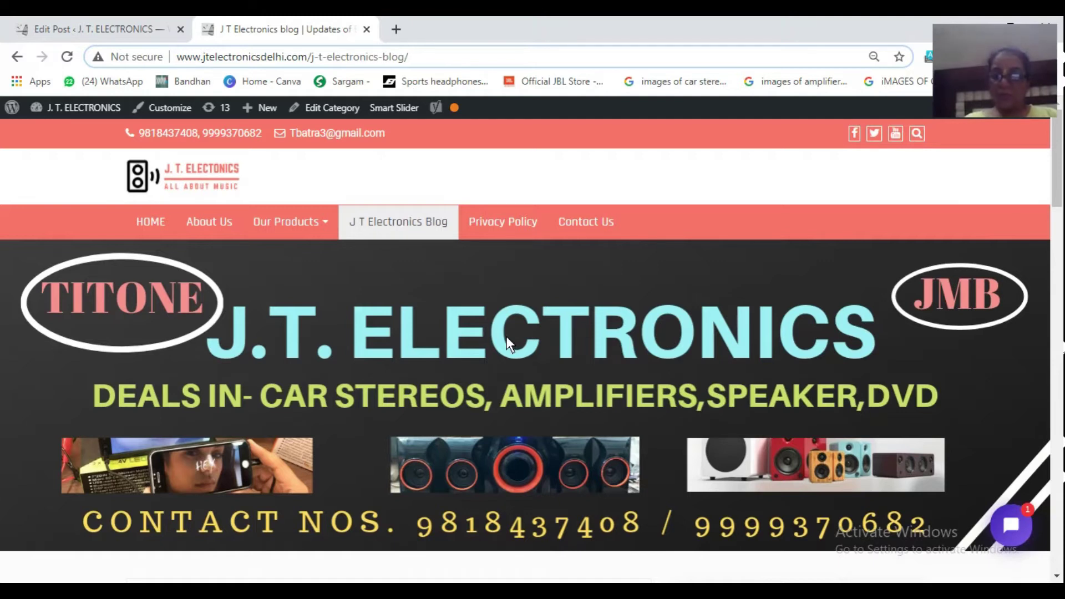
scroll(507, 336, down, 8)
scroll(507, 342, up, 5)
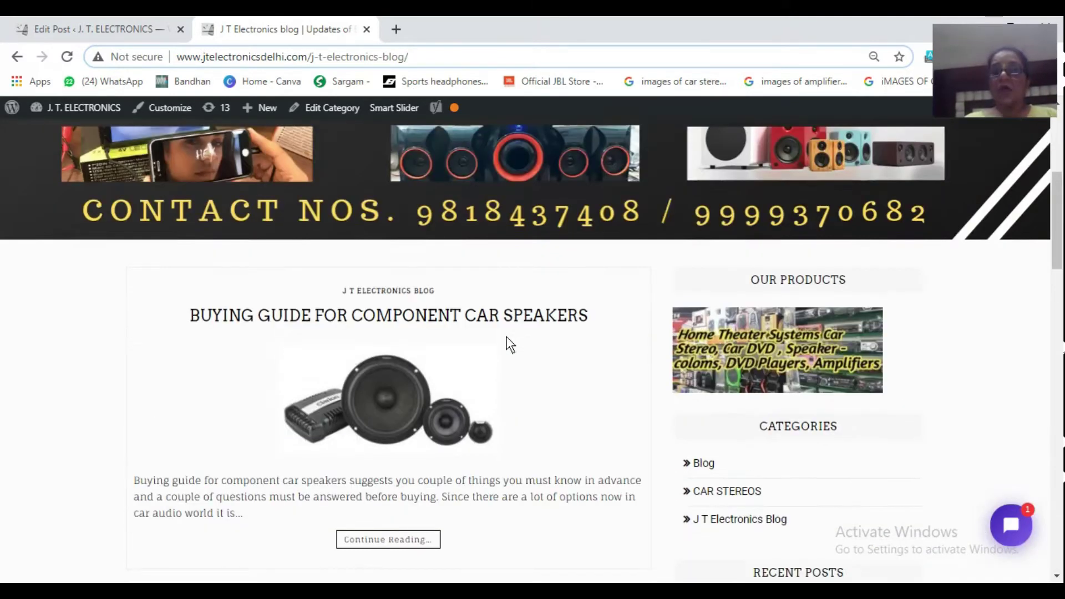
scroll(507, 343, down, 4)
scroll(509, 343, down, 4)
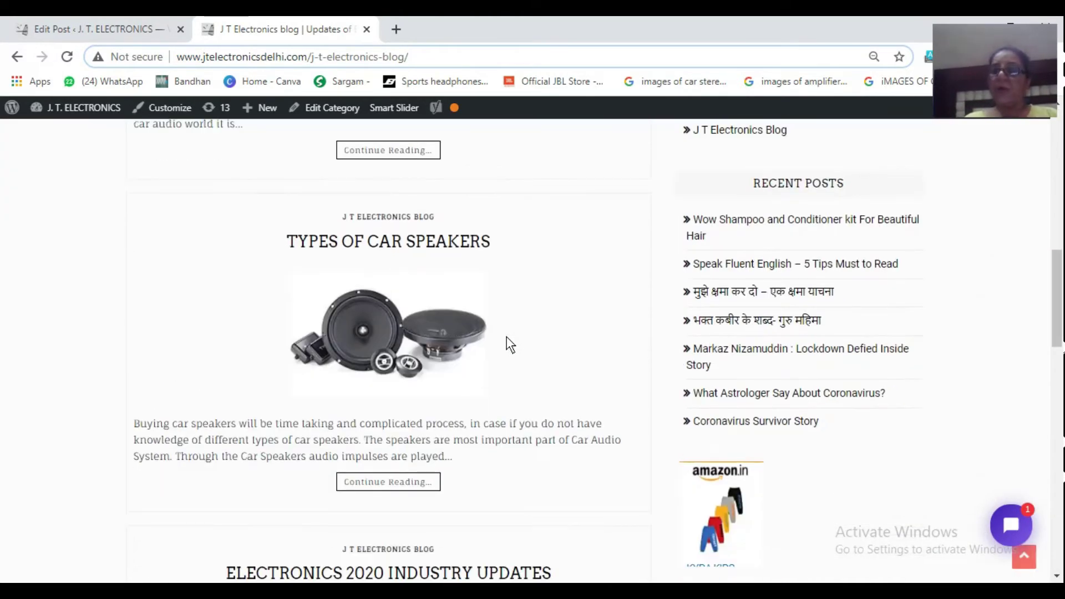
scroll(511, 342, up, 2)
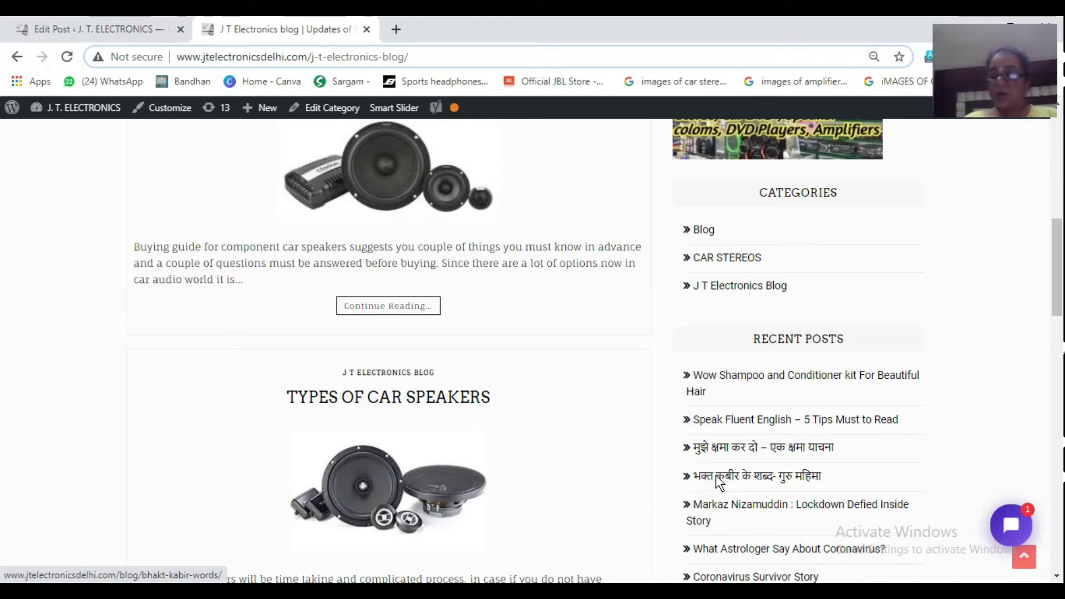
Open the 'भक्त कबीर के शब्द- गुरु महिमा' post from Recent Posts and read through its story
click(716, 475)
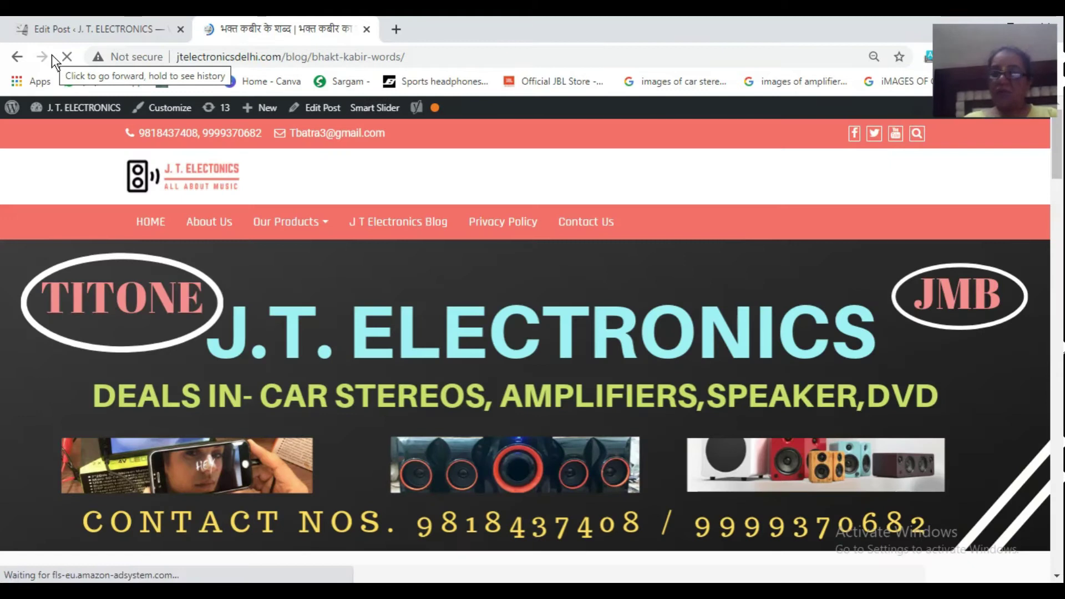
scroll(424, 282, down, 4)
scroll(433, 288, down, 5)
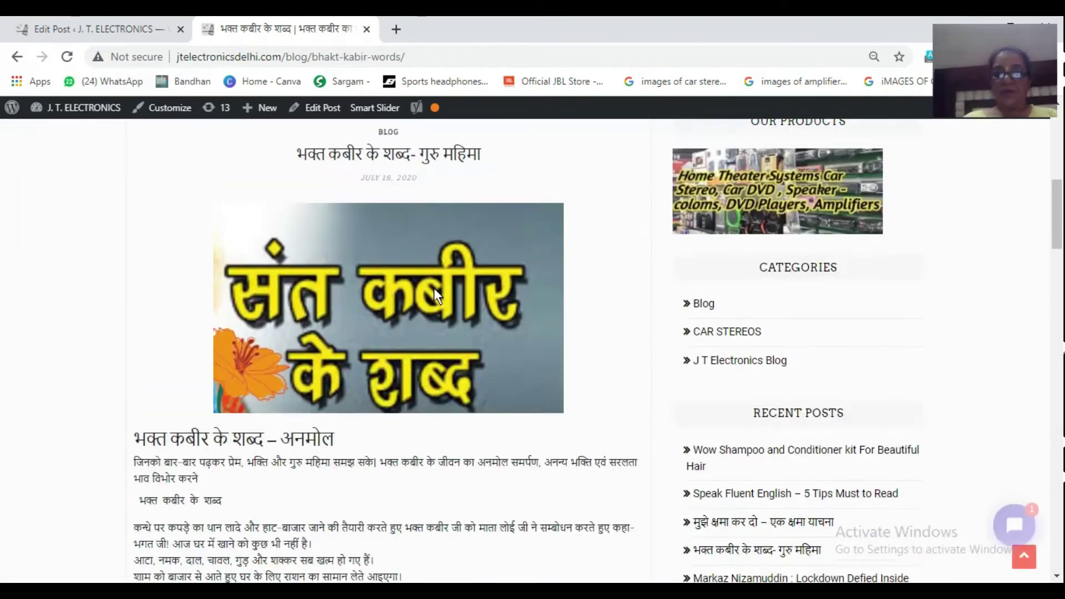
scroll(434, 288, up, 3)
scroll(434, 287, down, 1)
scroll(434, 289, down, 8)
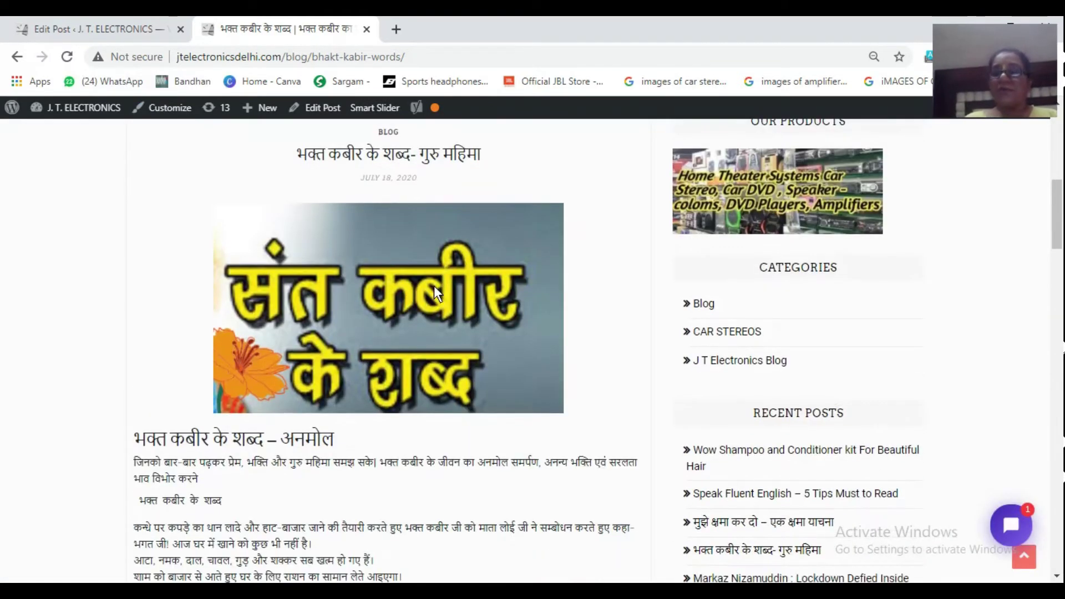
scroll(434, 285, down, 20)
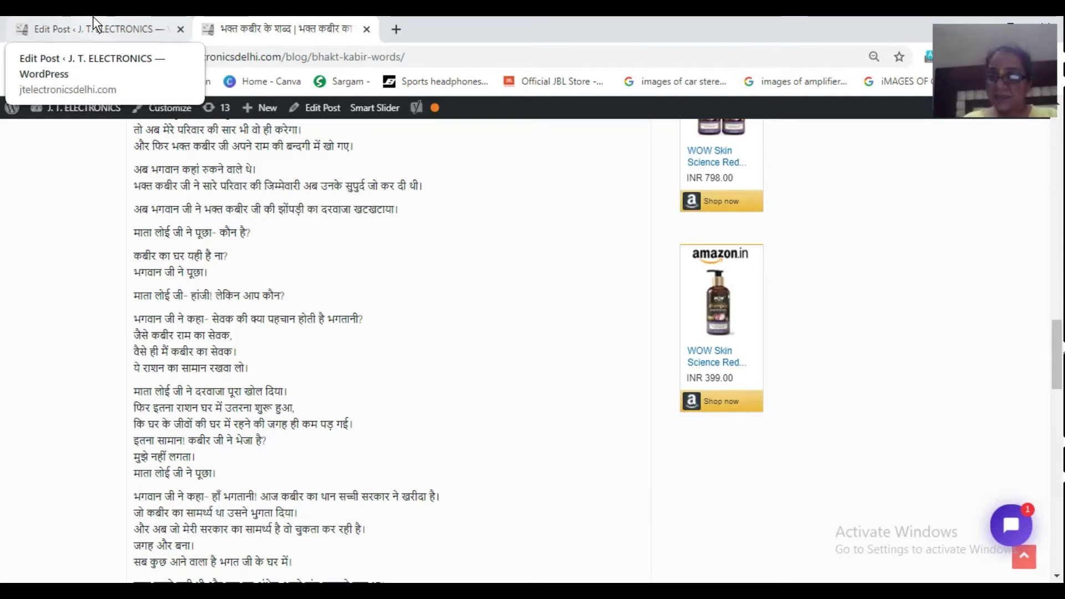
Go to the post's editor and select the title to reveal the bhakt-kabir-words permalink
click(22, 15)
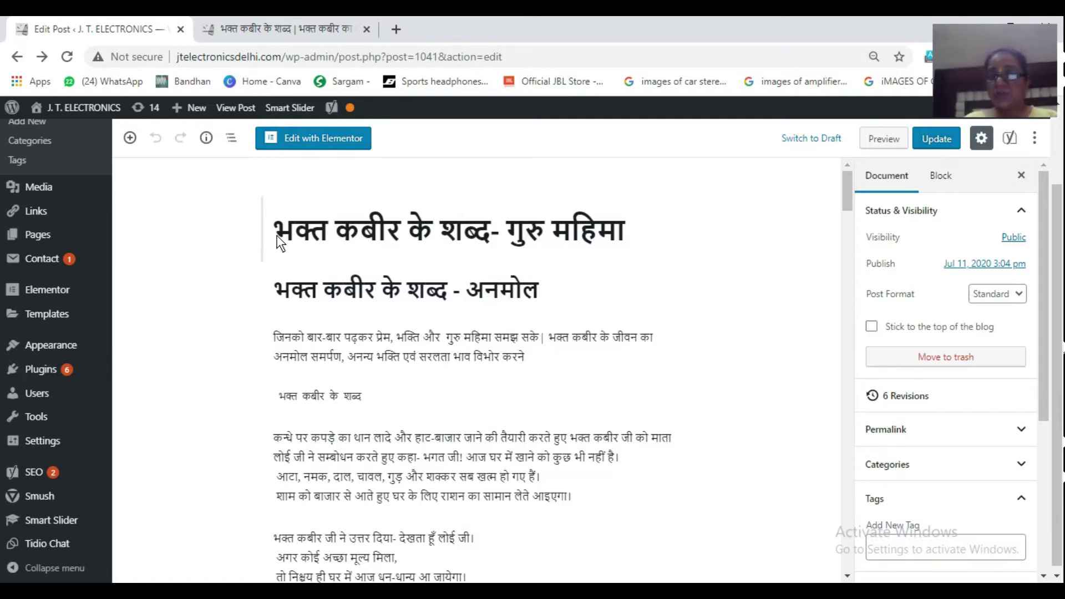
drag(277, 238, 633, 235)
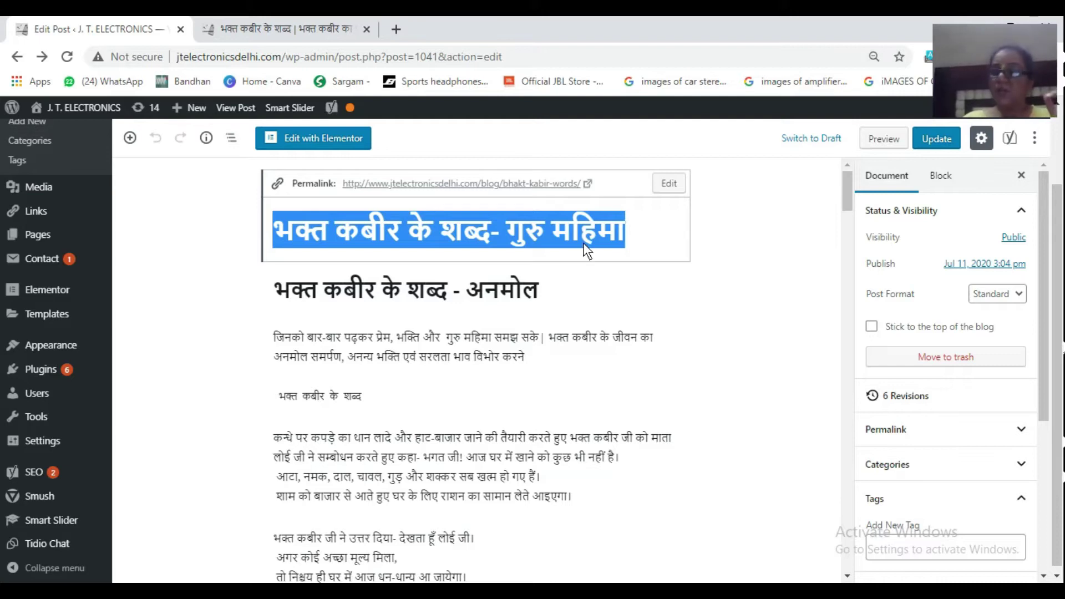
Confirm the अनमोल subheading is H2, then find the Yoast focus keyphrase 'भक्त कबीर के शब्द'
click(555, 291)
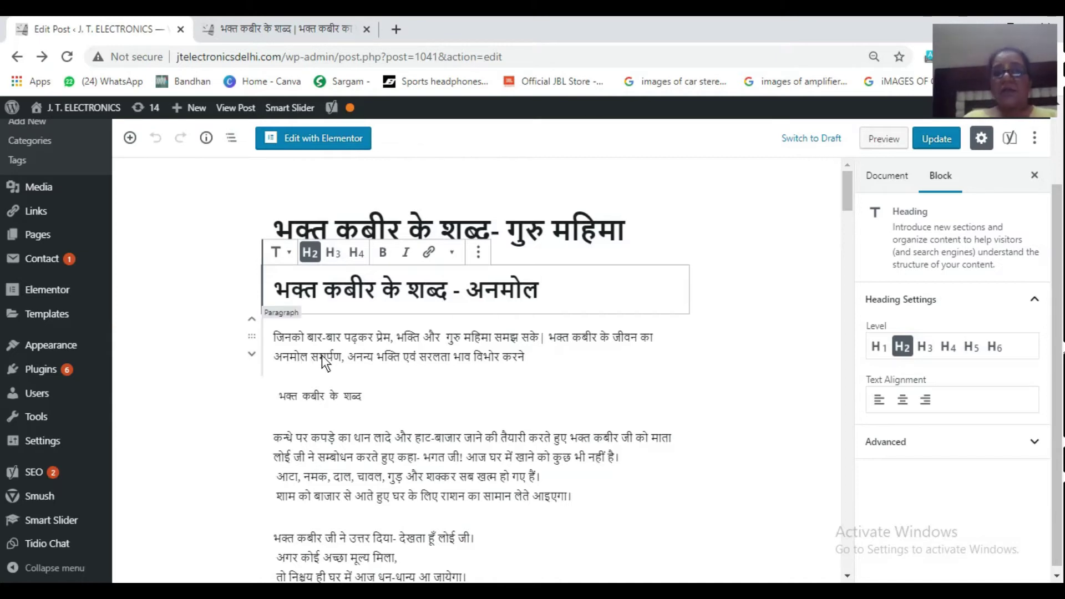
scroll(325, 363, down, 3)
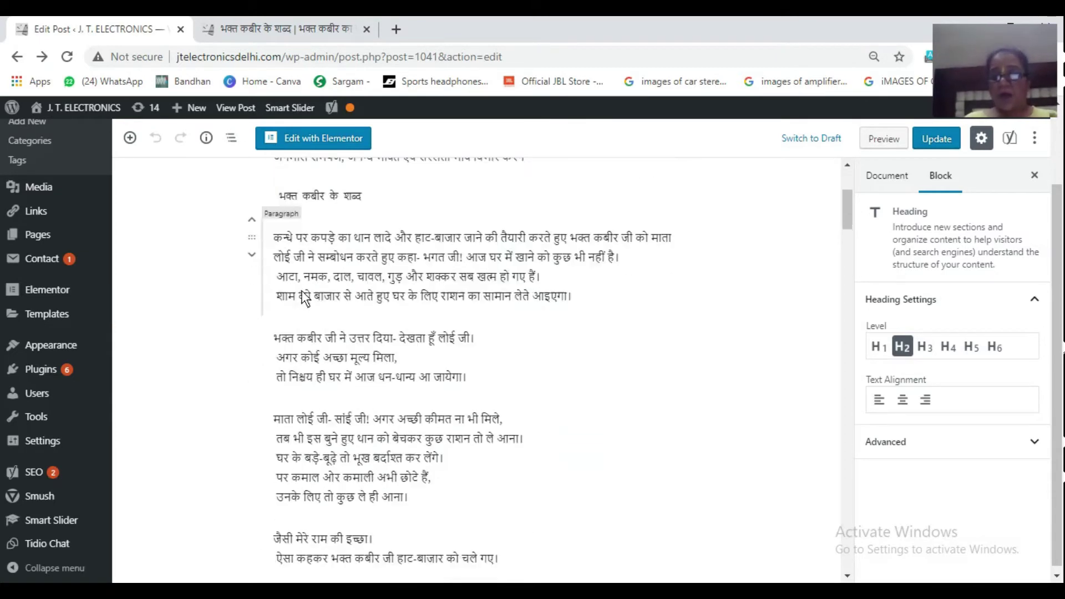
scroll(302, 295, down, 15)
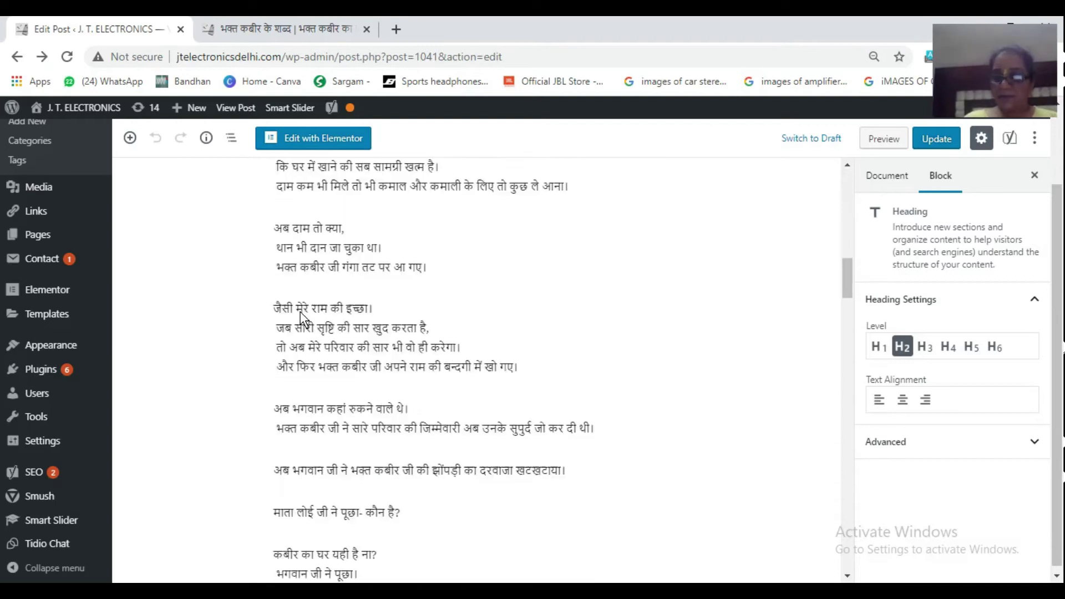
scroll(300, 319, down, 15)
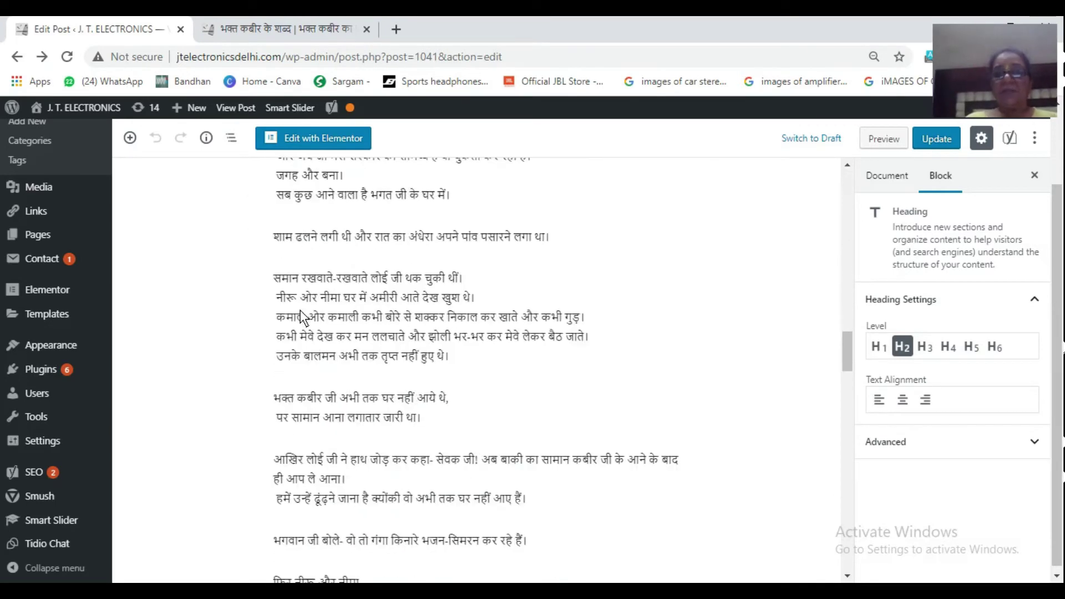
scroll(300, 319, down, 15)
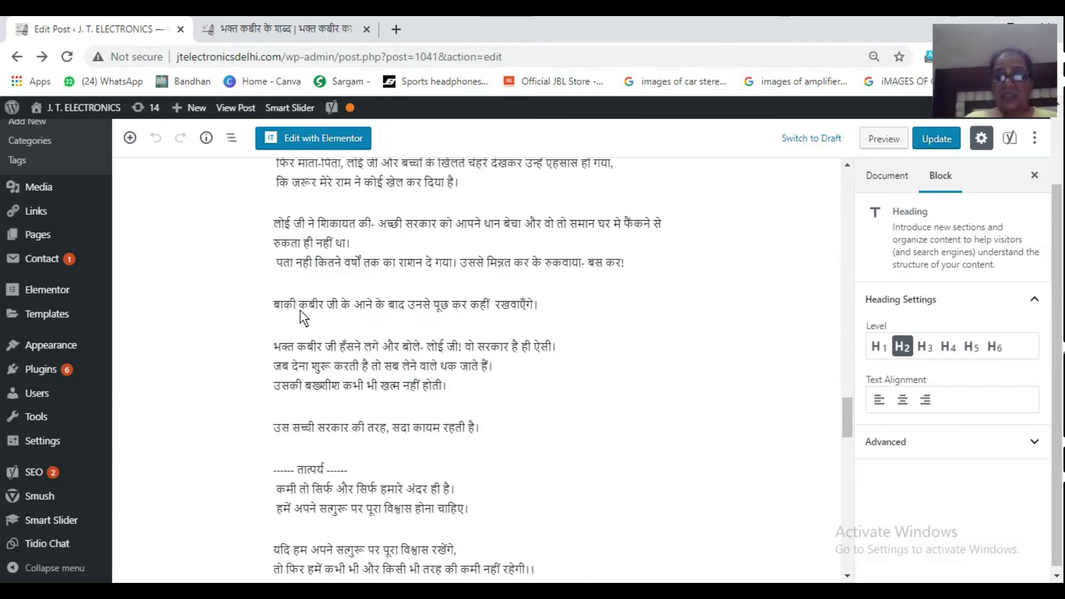
scroll(300, 319, down, 7)
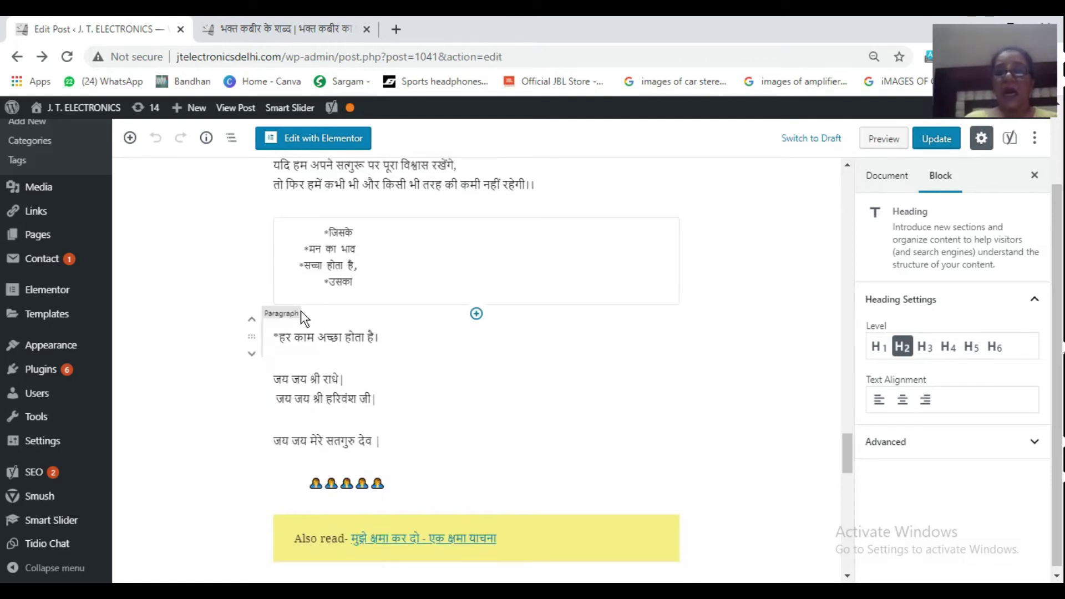
scroll(301, 310, up, 2)
scroll(301, 311, down, 8)
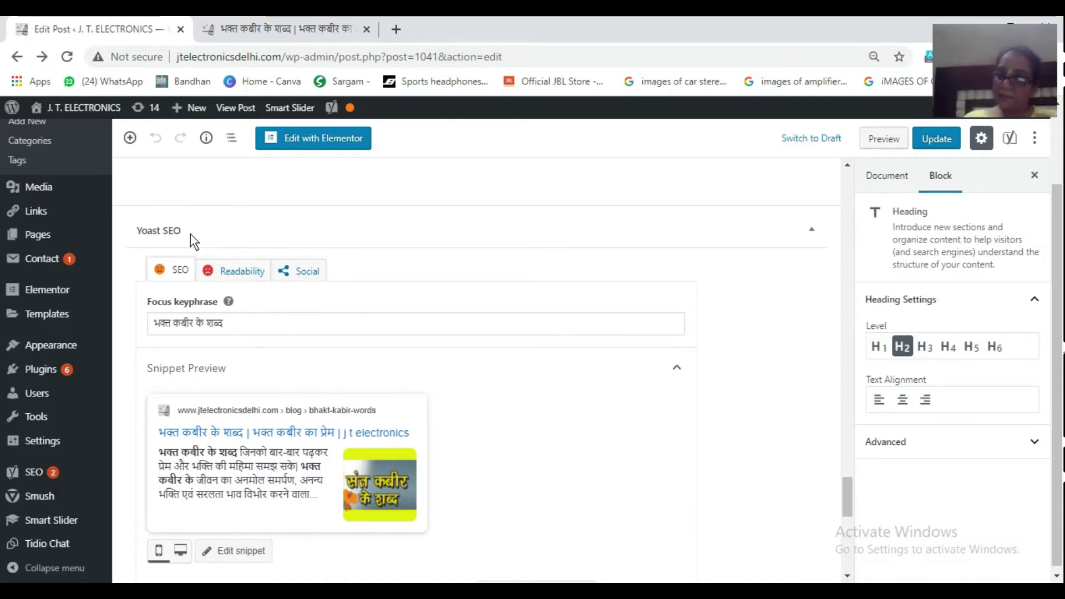
Open Yoast's Edit snippet to show the SEO title, bhakt-kabir-words slug and meta description
scroll(182, 258, down, 1)
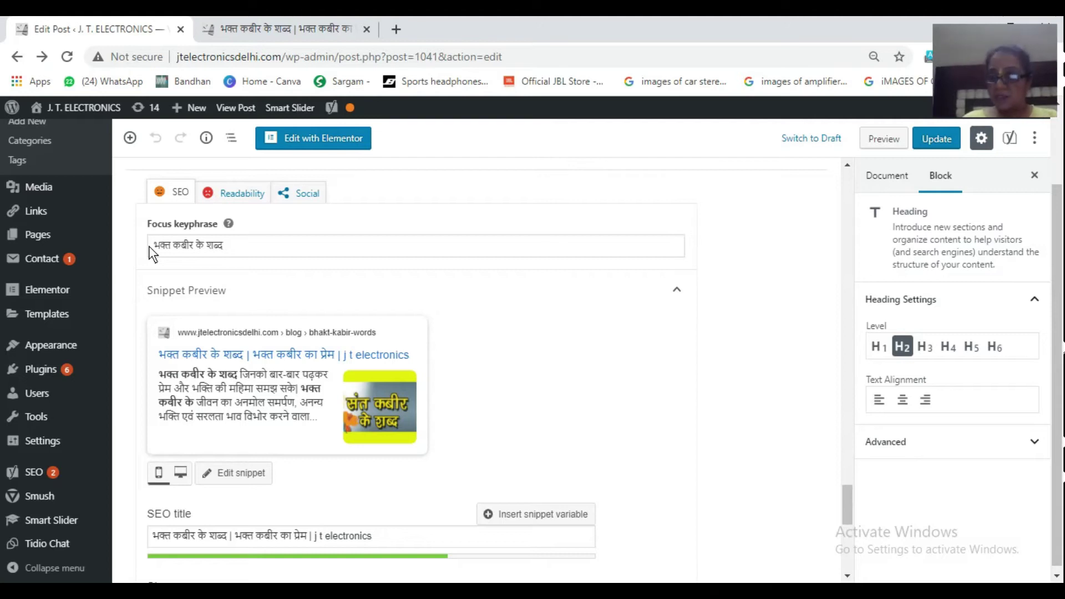
scroll(155, 333, down, 3)
click(163, 394)
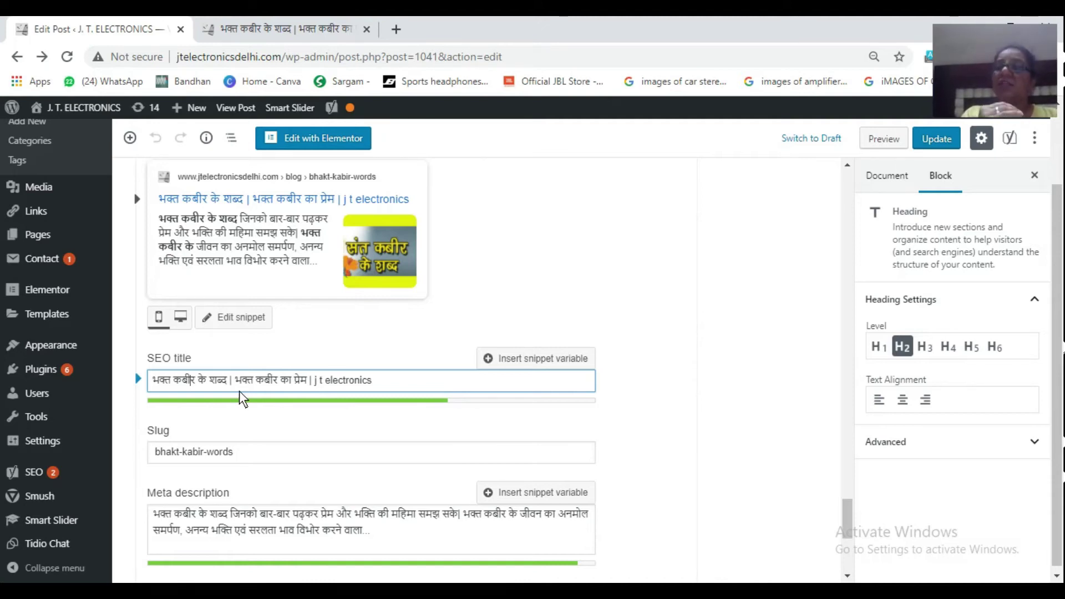
scroll(239, 398, down, 1)
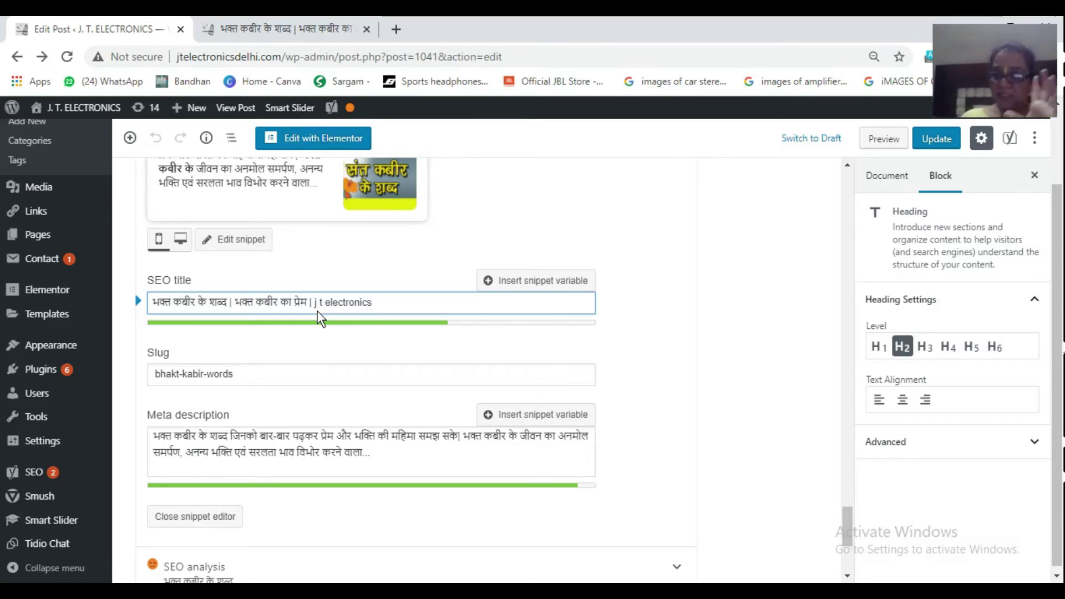
scroll(192, 364, down, 2)
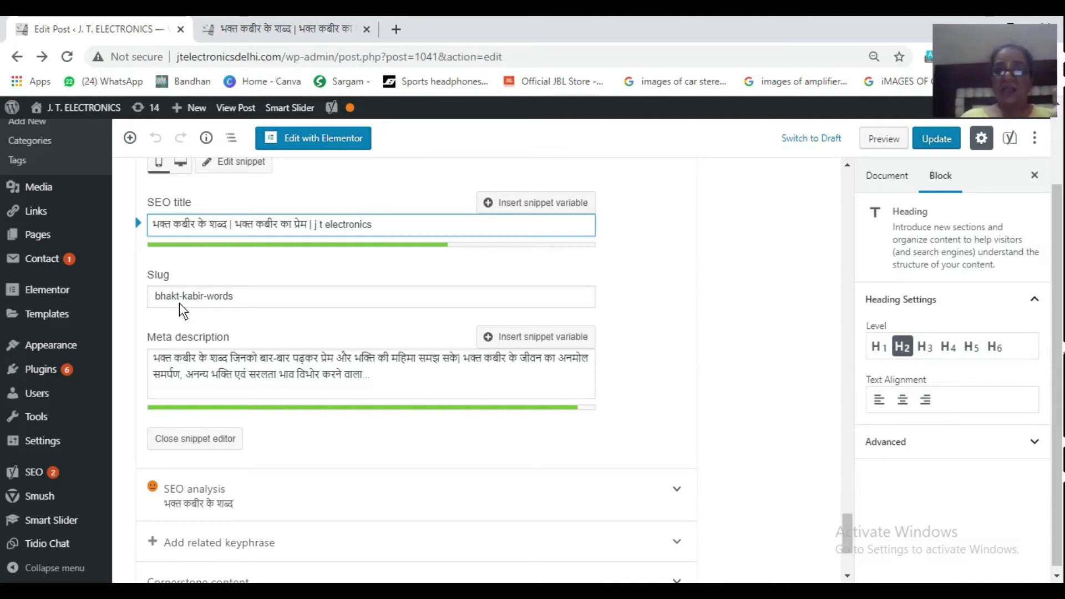
click(191, 295)
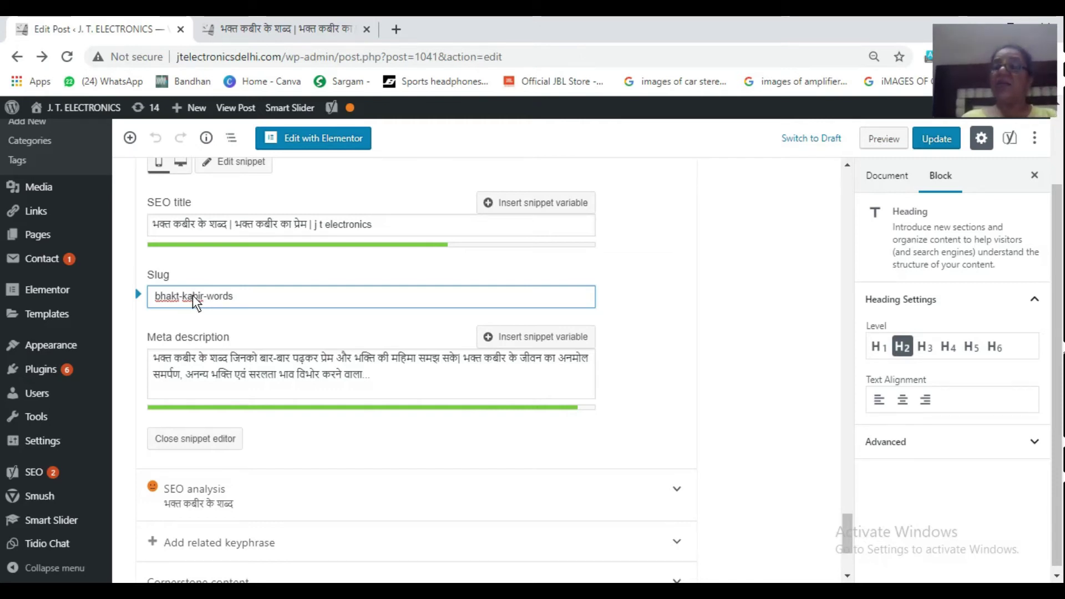
click(191, 295)
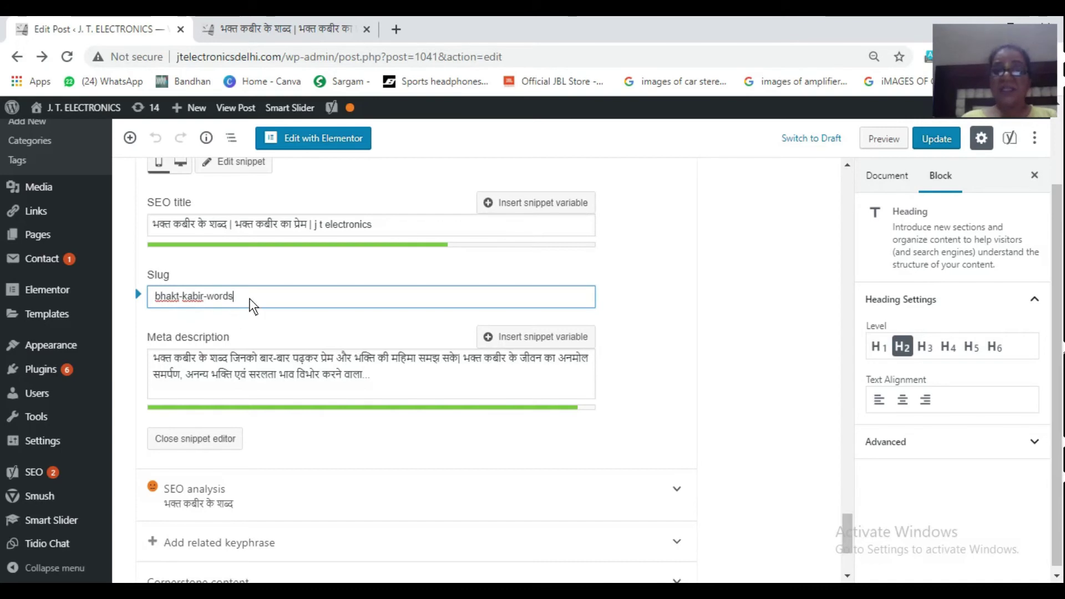
click(250, 305)
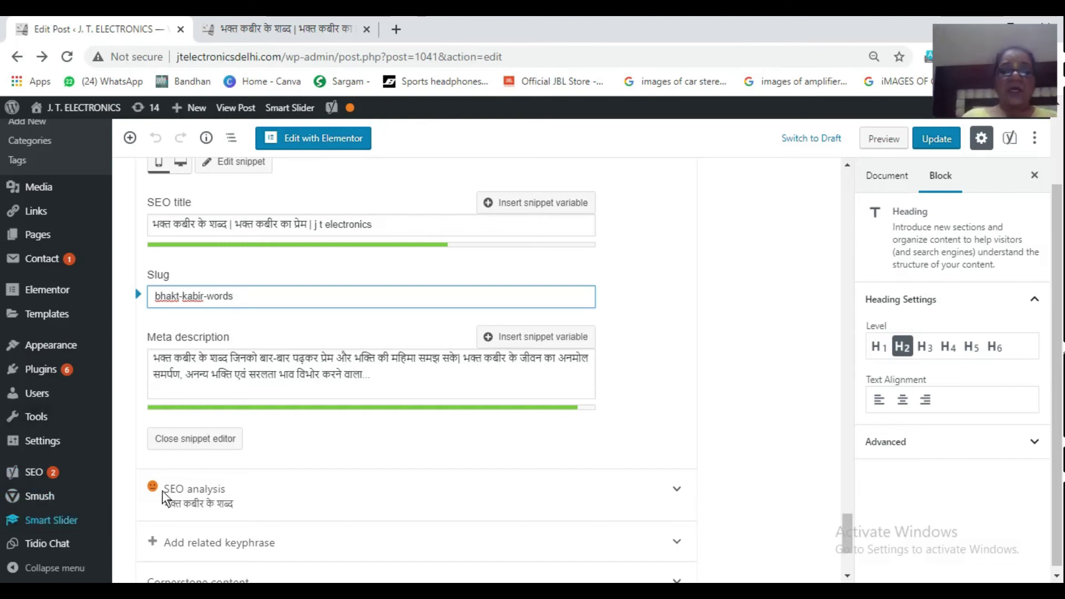
Return to the post title and its 'भक्त कबीर के शब्द - अनमोल' H2 heading
scroll(252, 404, up, 4)
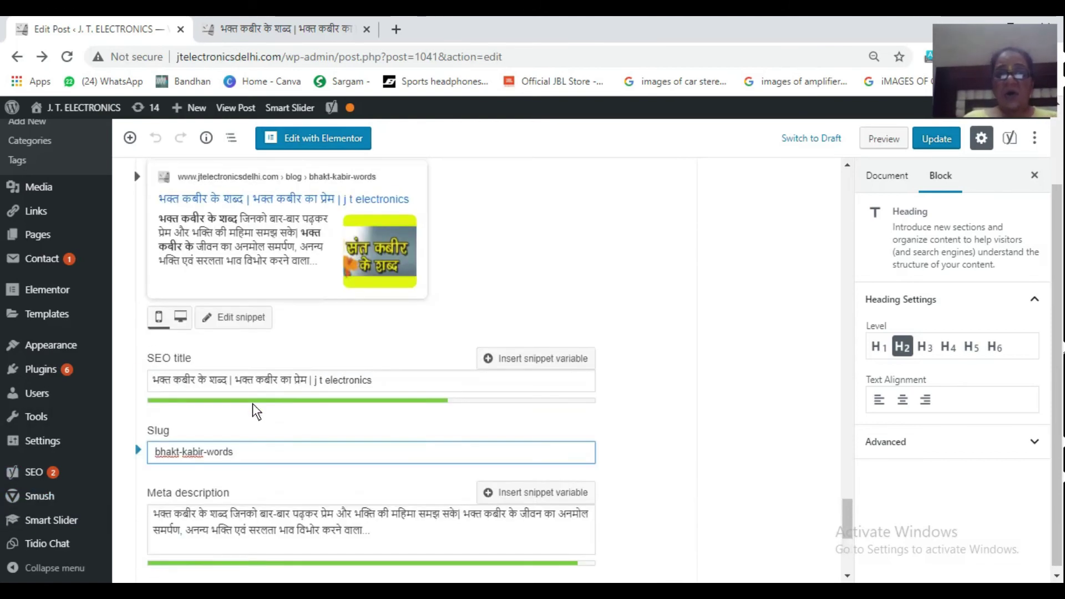
scroll(251, 401, up, 3)
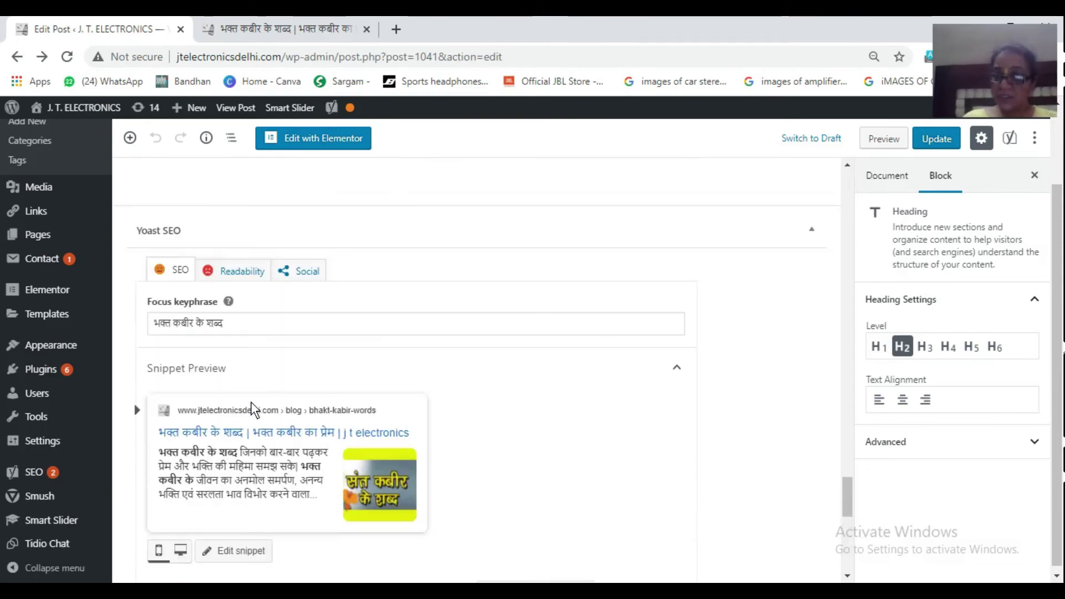
scroll(251, 402, up, 15)
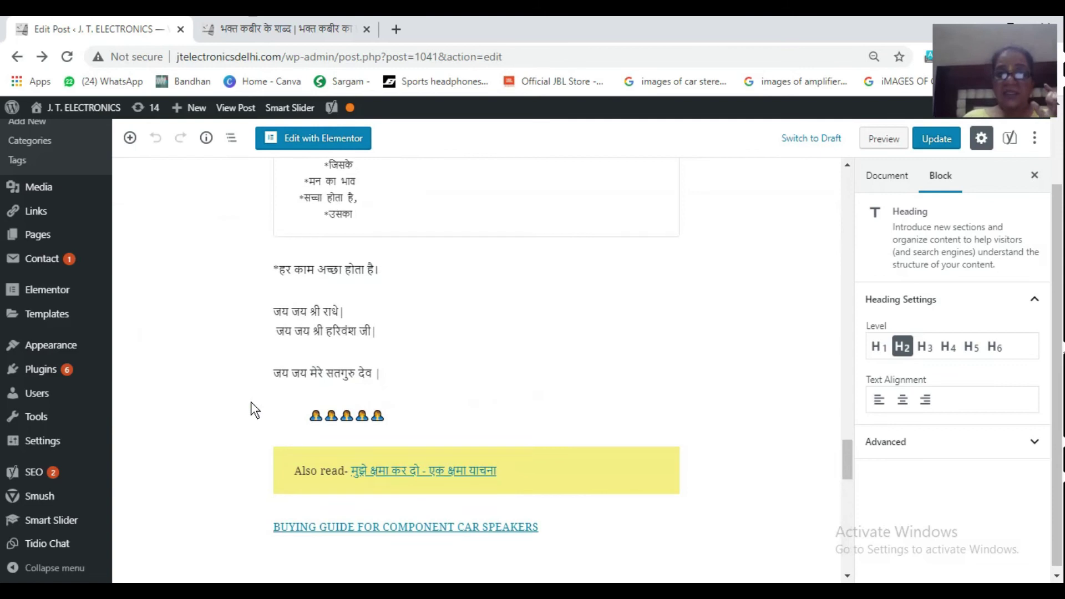
scroll(250, 410, up, 10)
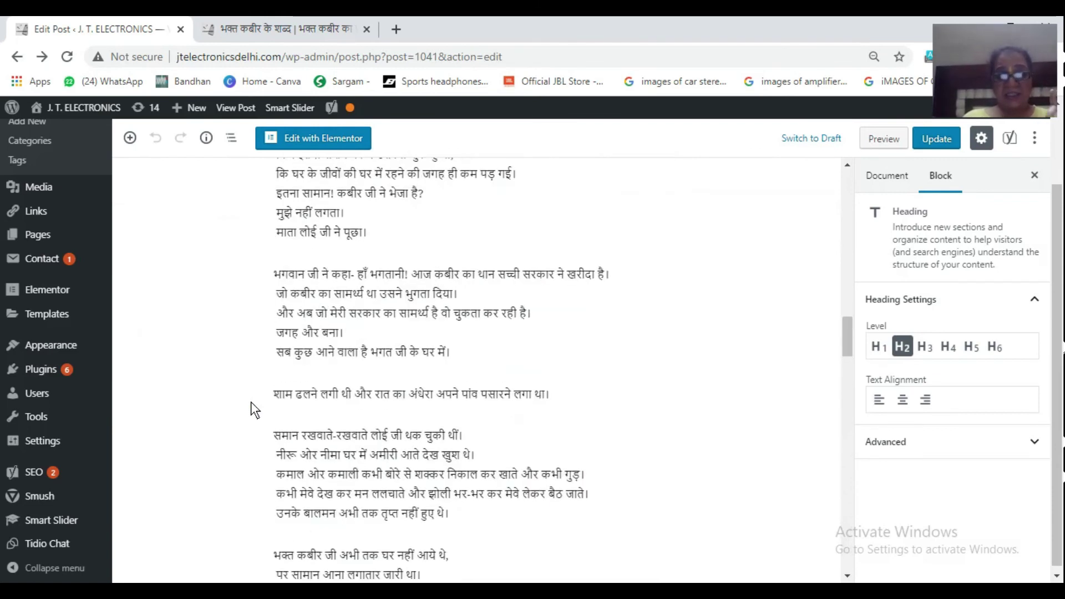
scroll(250, 403, up, 6)
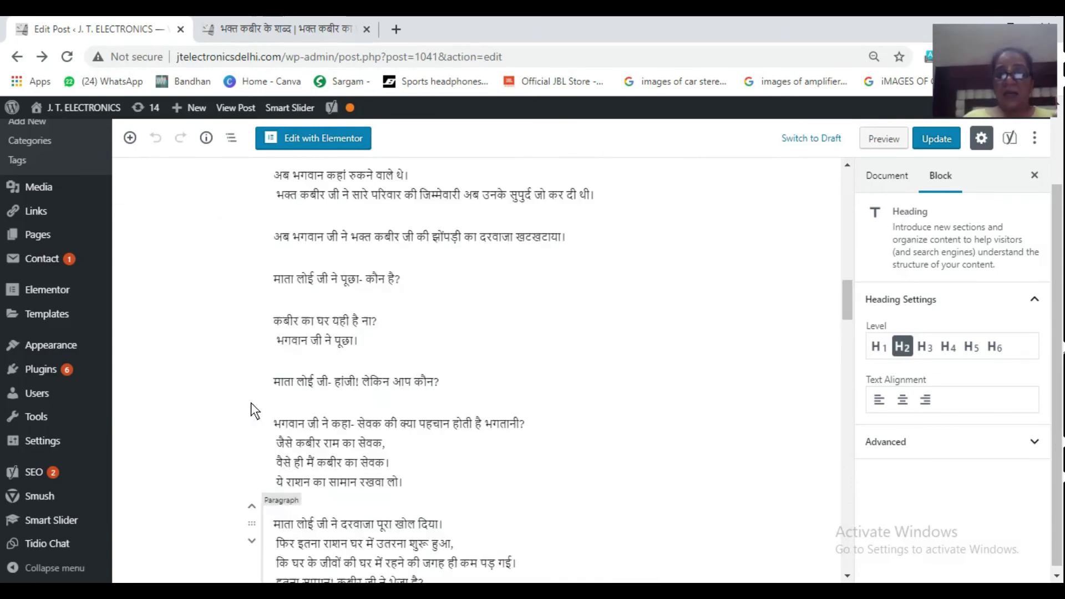
scroll(250, 401, up, 5)
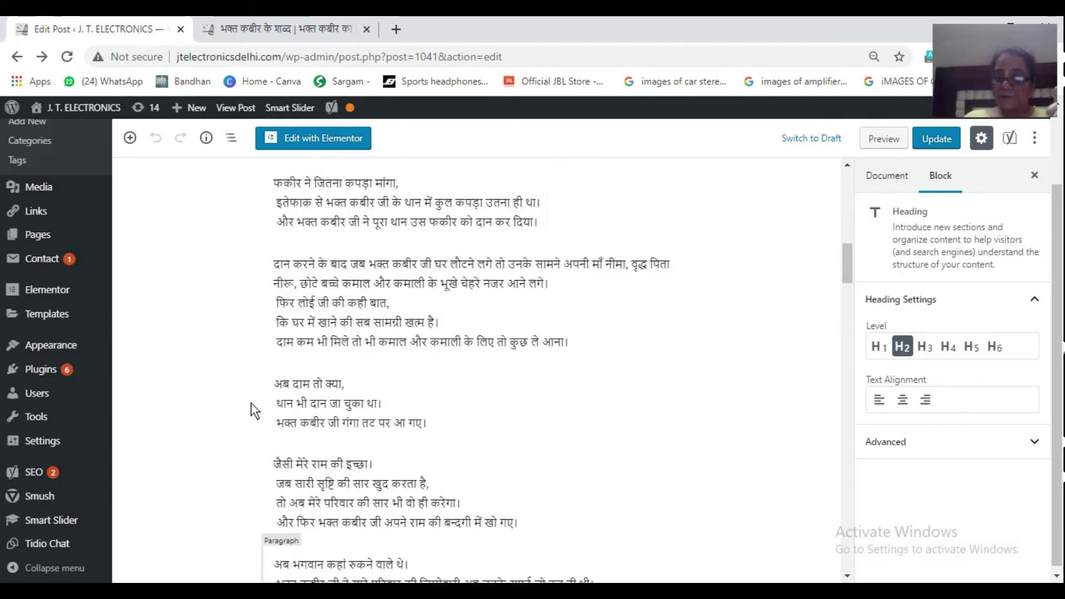
scroll(250, 401, up, 2)
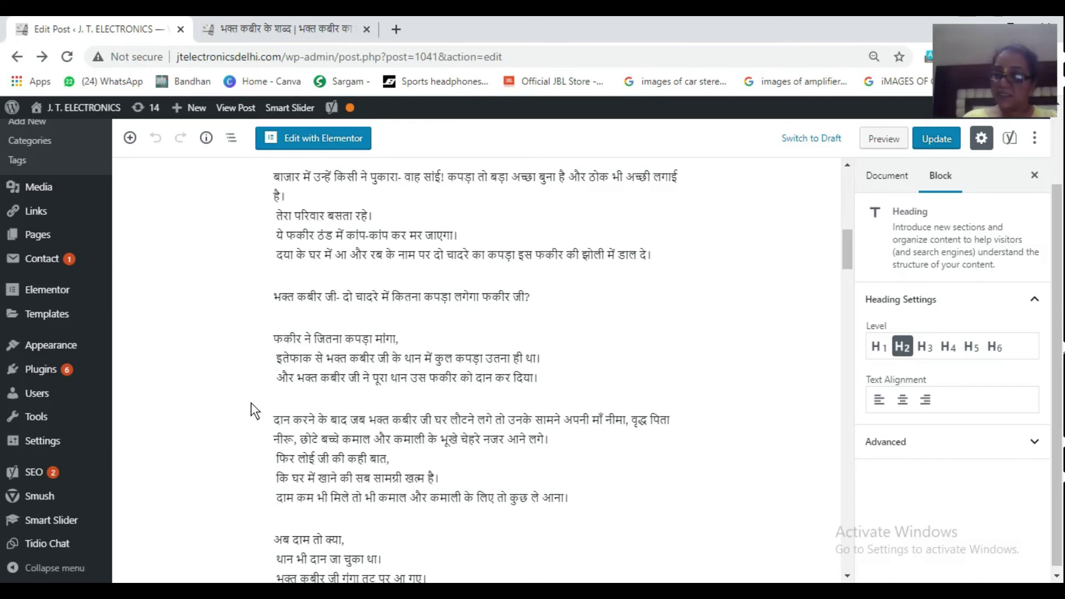
scroll(251, 401, up, 10)
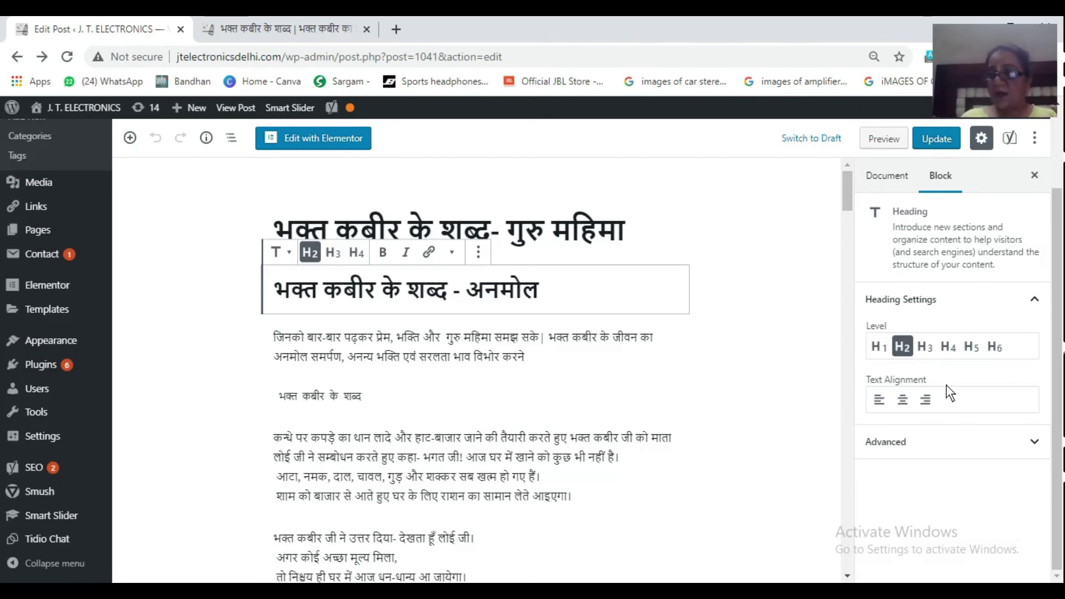
Switch the sidebar to Document settings to show the Kabir featured image and permalink
click(886, 188)
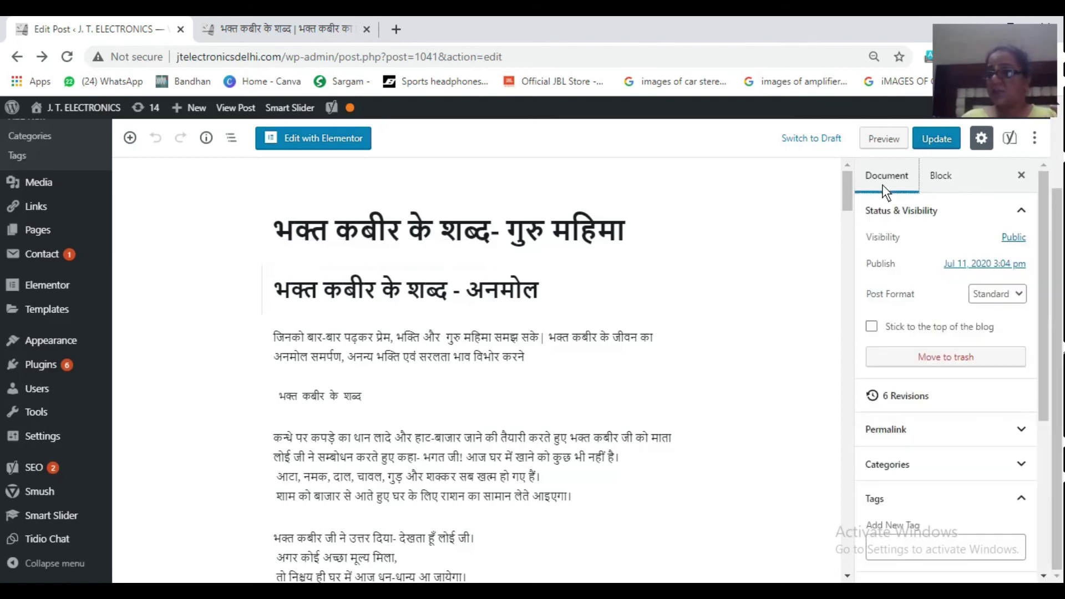
scroll(960, 414, down, 4)
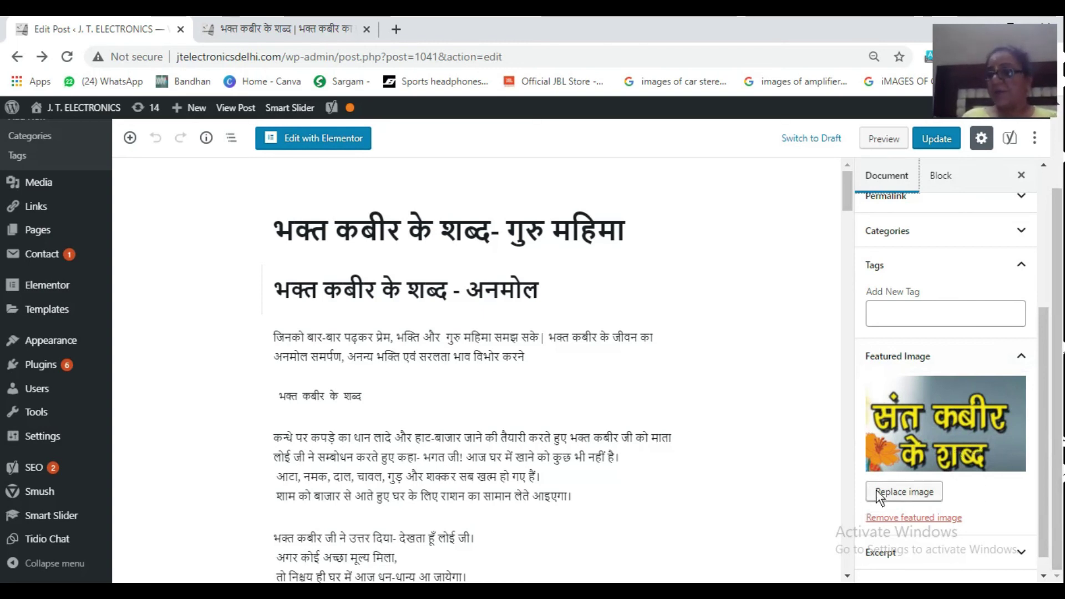
scroll(888, 477, down, 1)
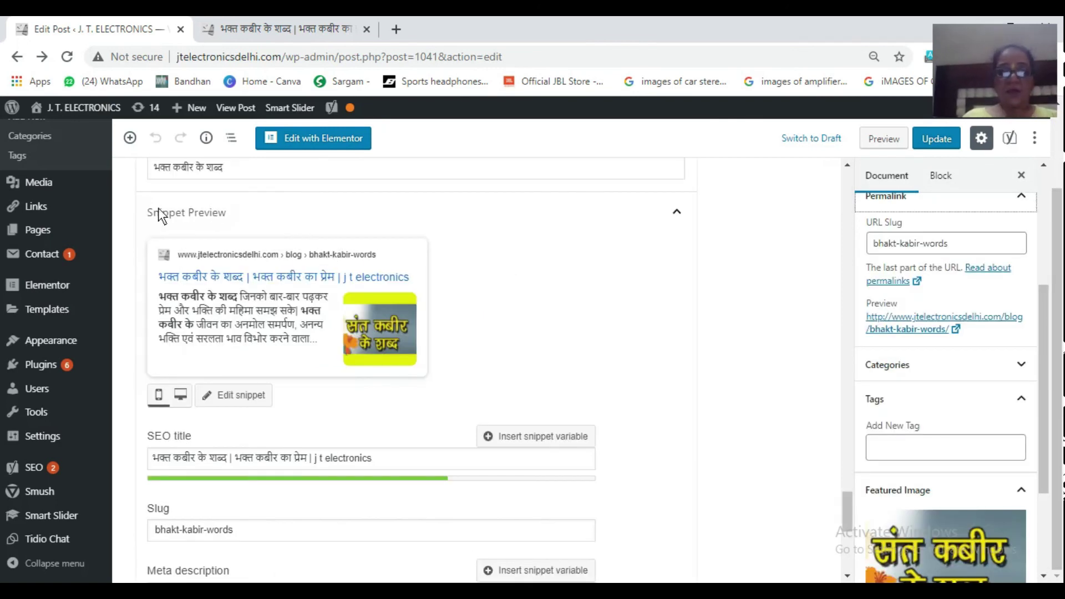
Return to the published bhakt-kabir-words post in the other browser tab
mouse_move(106, 224)
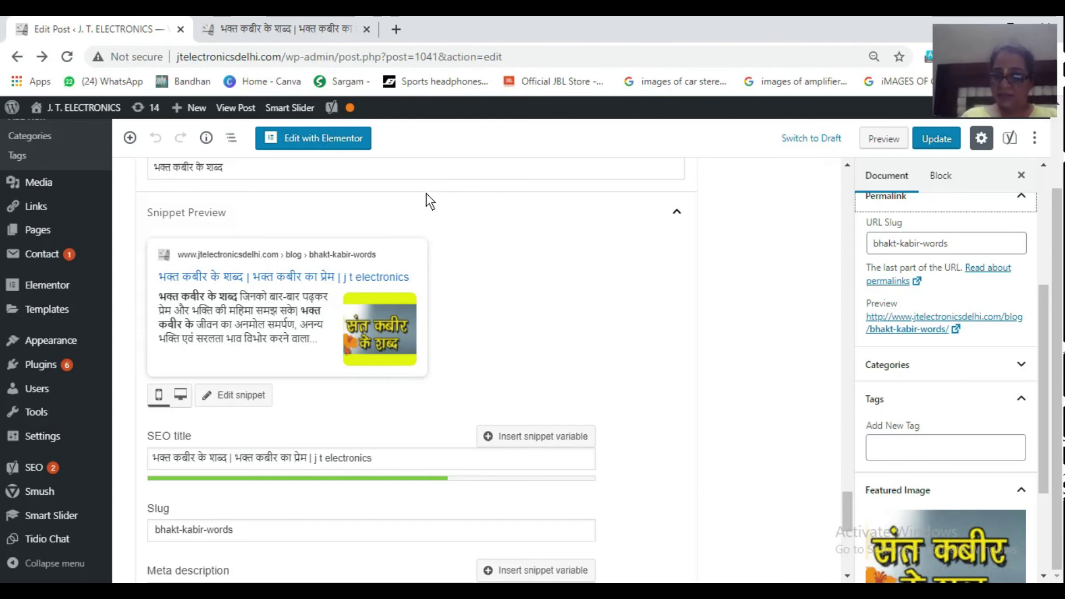
key(ctrl+Tab)
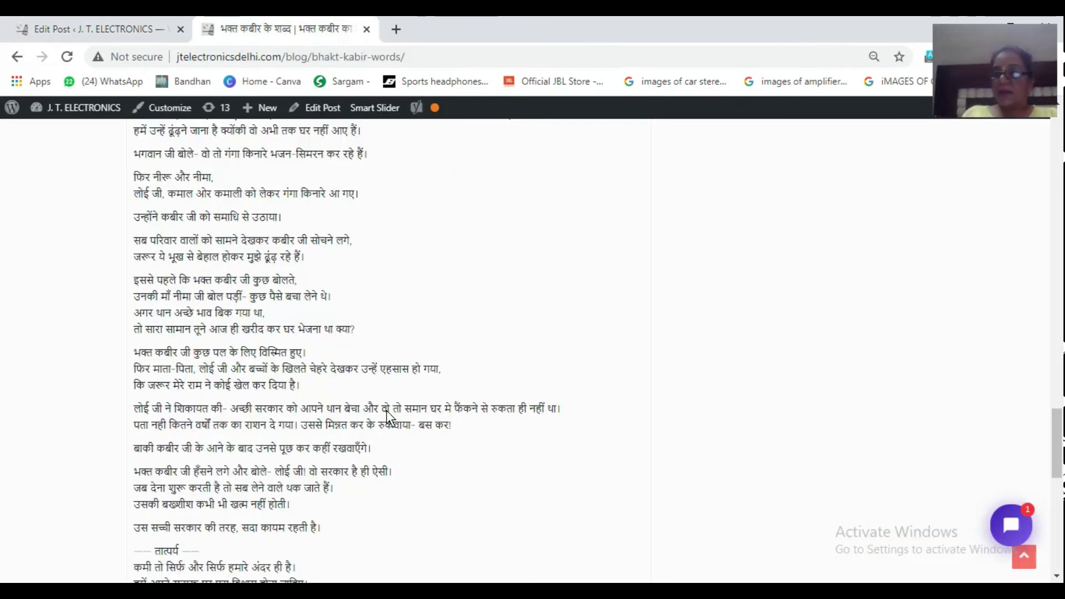